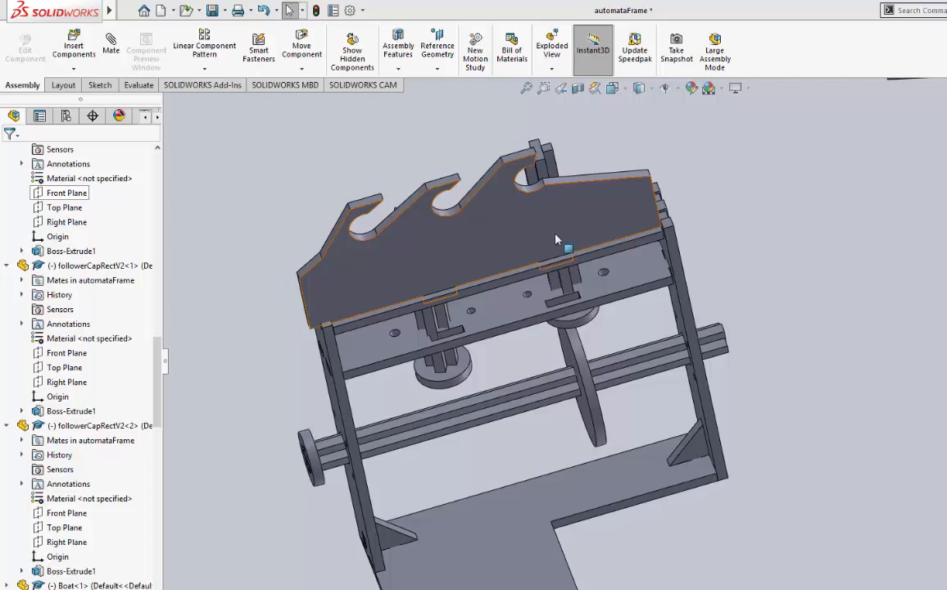
Step: Open the Wave part in its own window from the automataFrame assembly
click(504, 237)
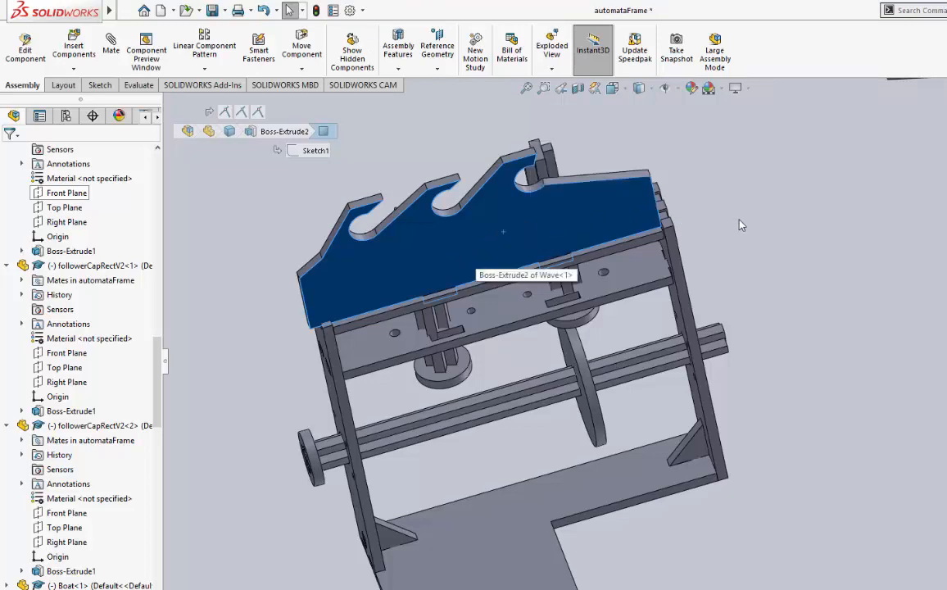
click(676, 219)
click(497, 221)
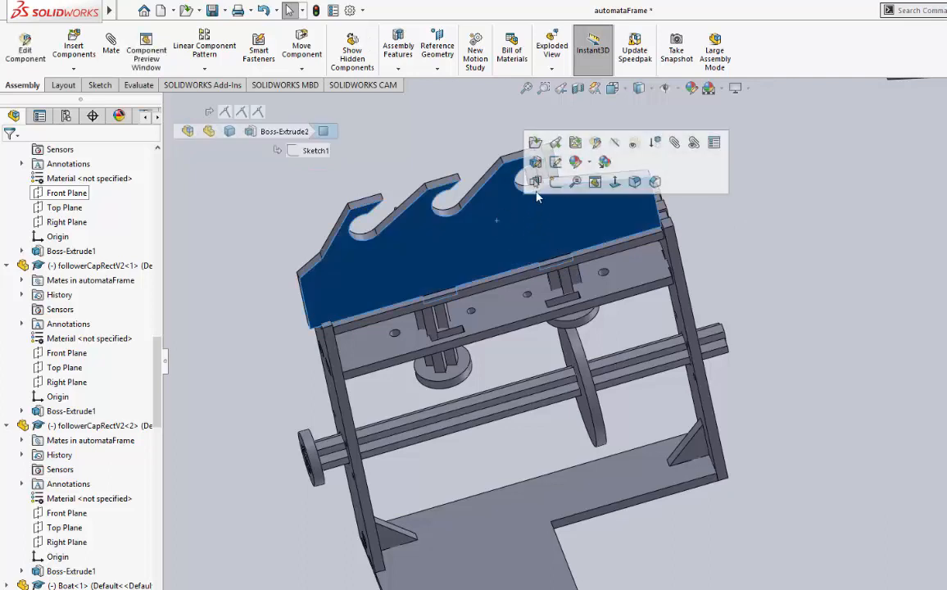
click(535, 145)
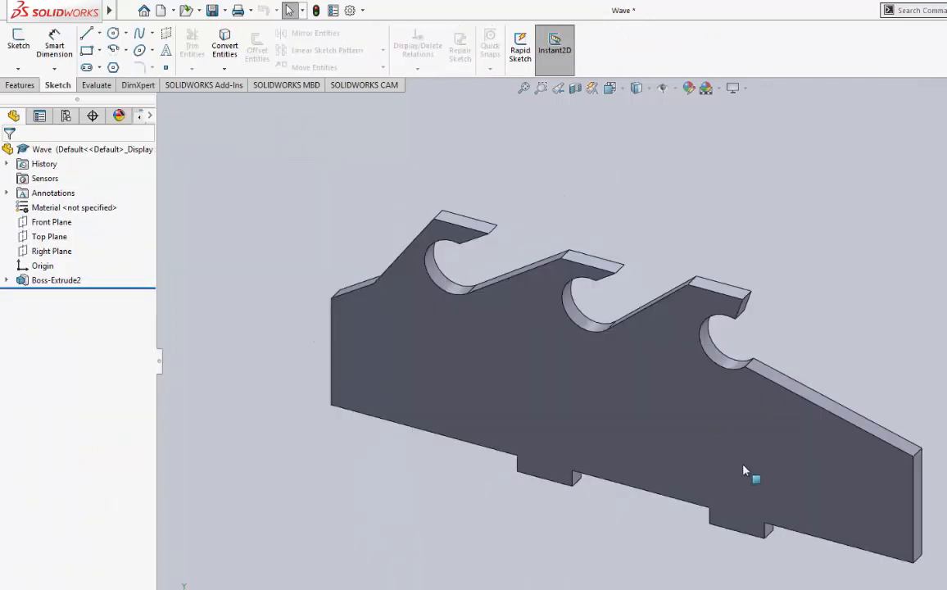
Step: Orient the Wave part to the Front view so its full profile faces the screen
scroll(608, 453, down, 2)
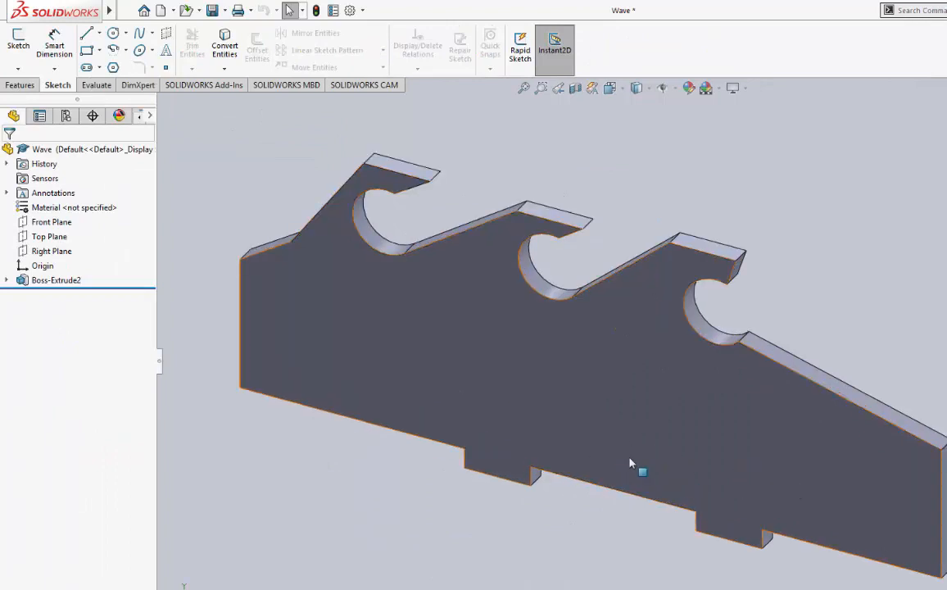
scroll(630, 463, up, 2)
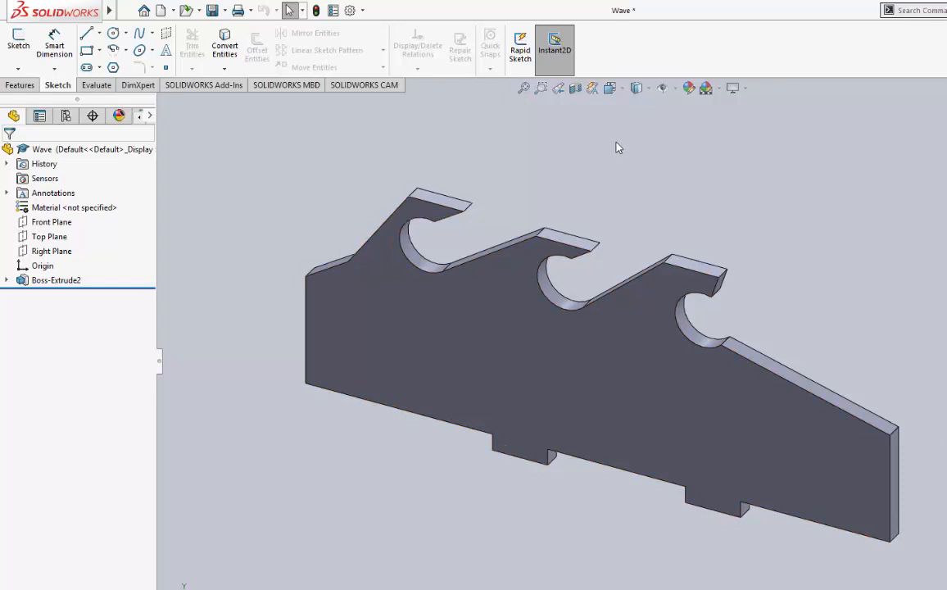
click(610, 90)
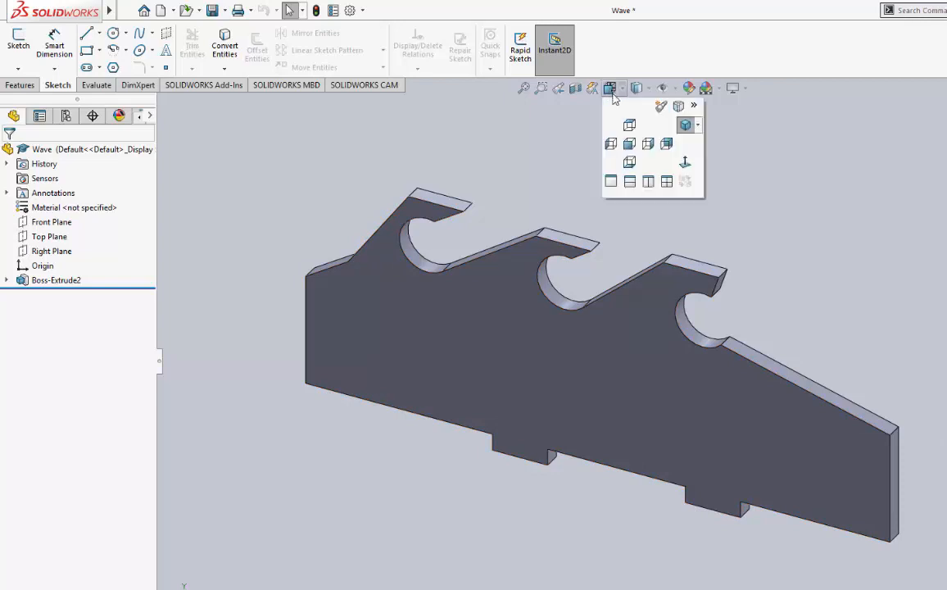
click(630, 145)
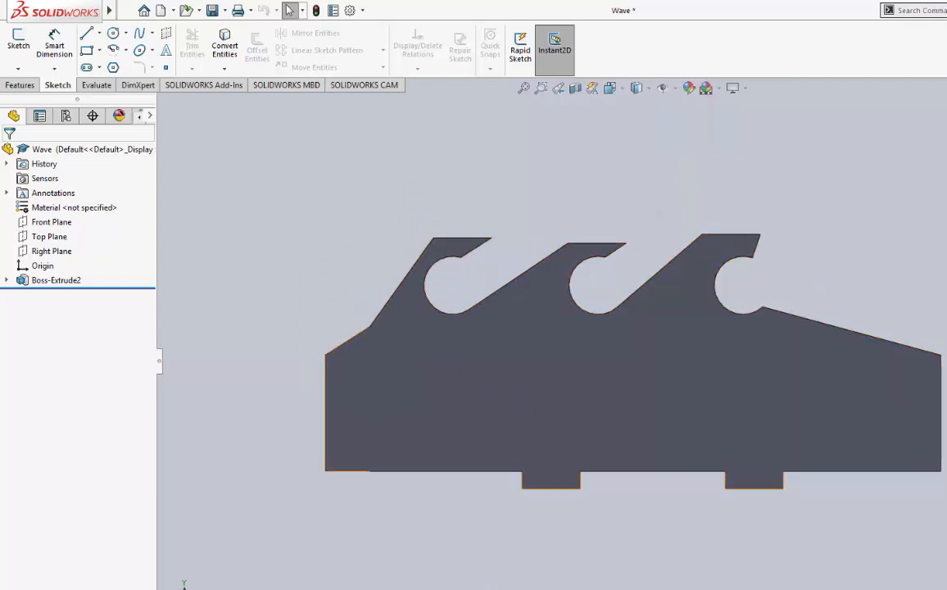
key(f)
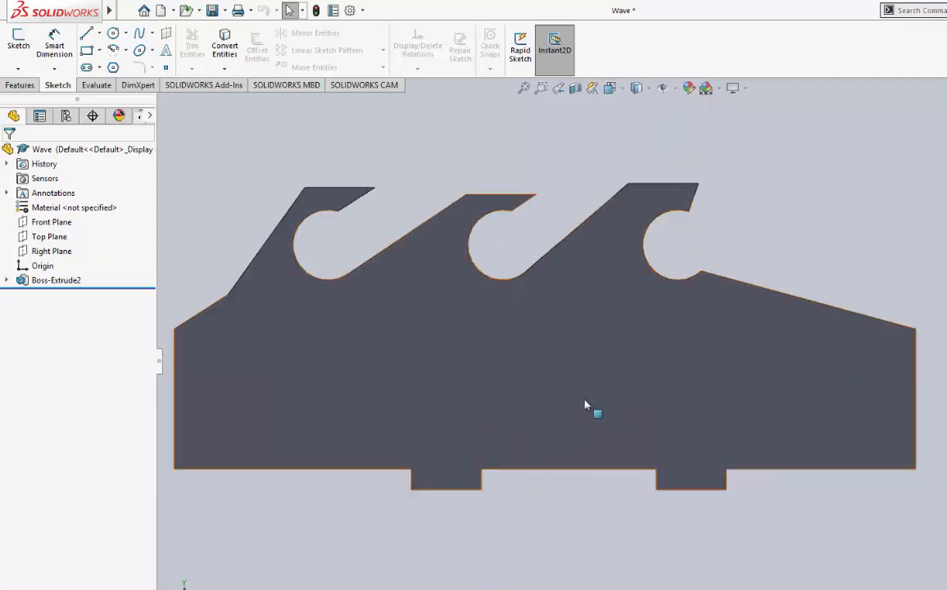
scroll(586, 404, up, 2)
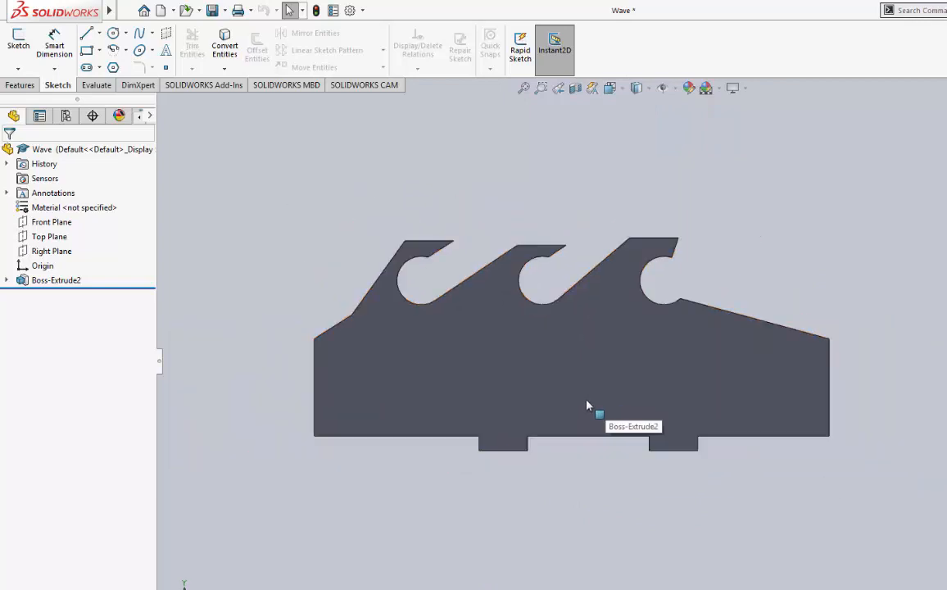
click(611, 87)
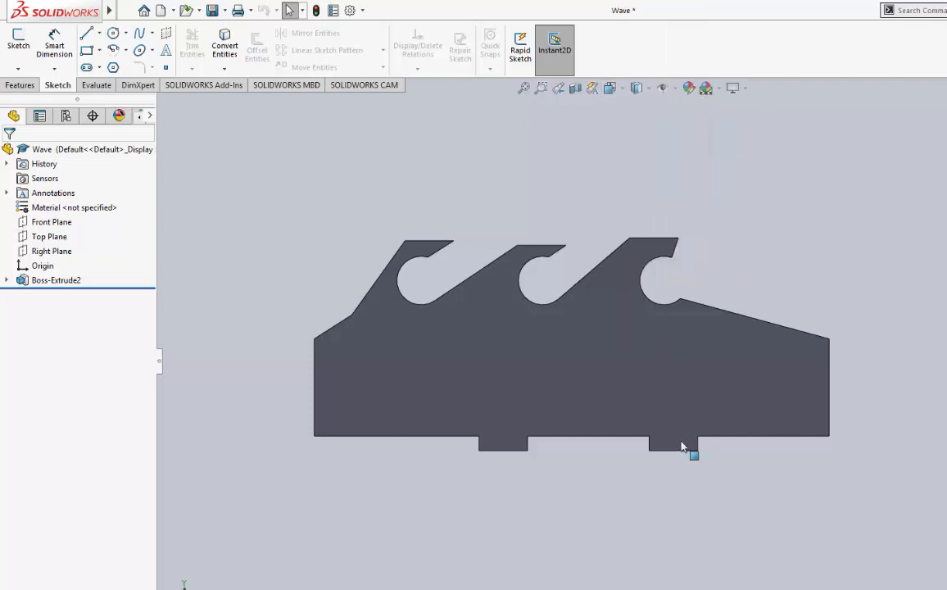
Step: Start a DXF/DWG export from the Wave part's front face as a copy to be opened, keeping the file name Wave
right_click(555, 334)
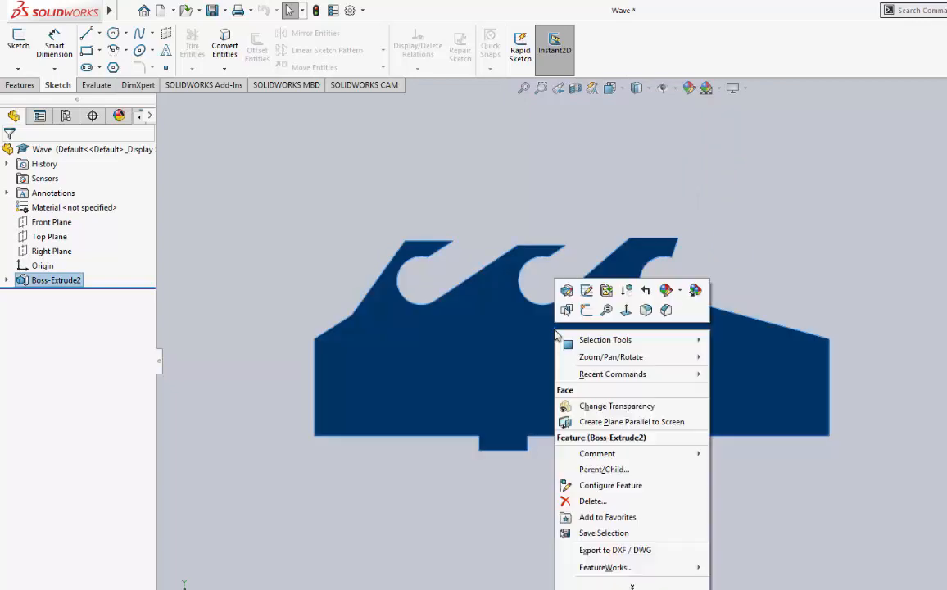
click(652, 557)
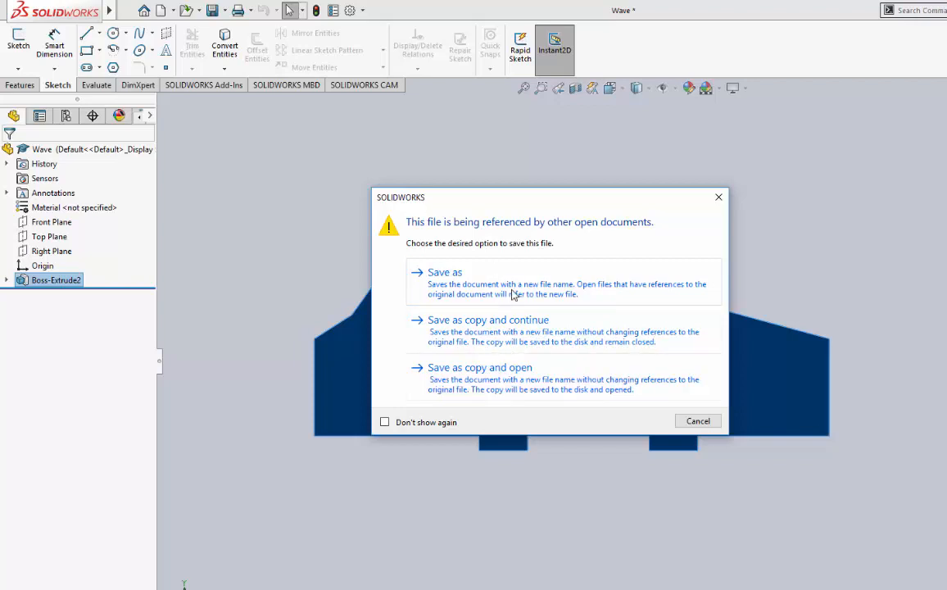
click(478, 368)
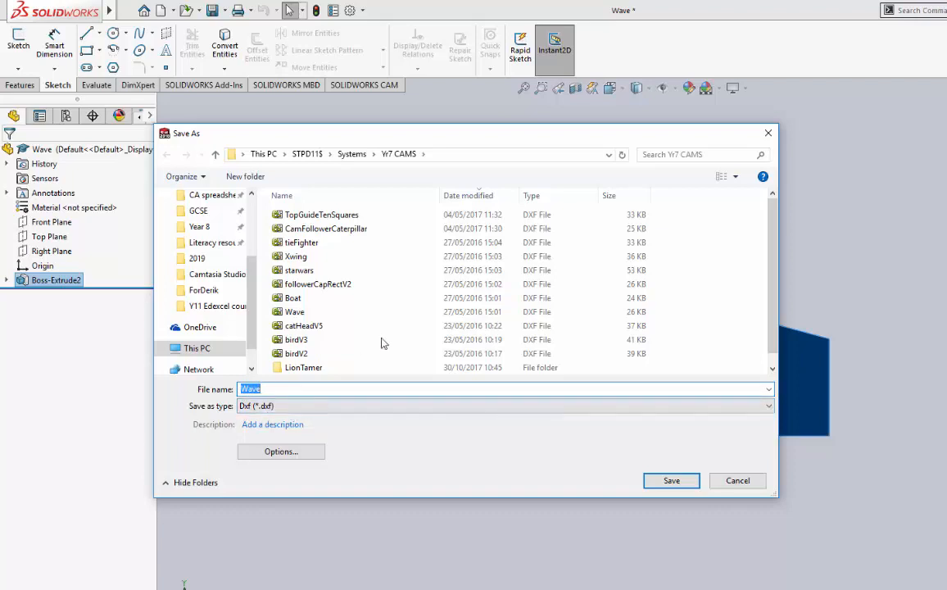
click(279, 390)
key(BackSpace)
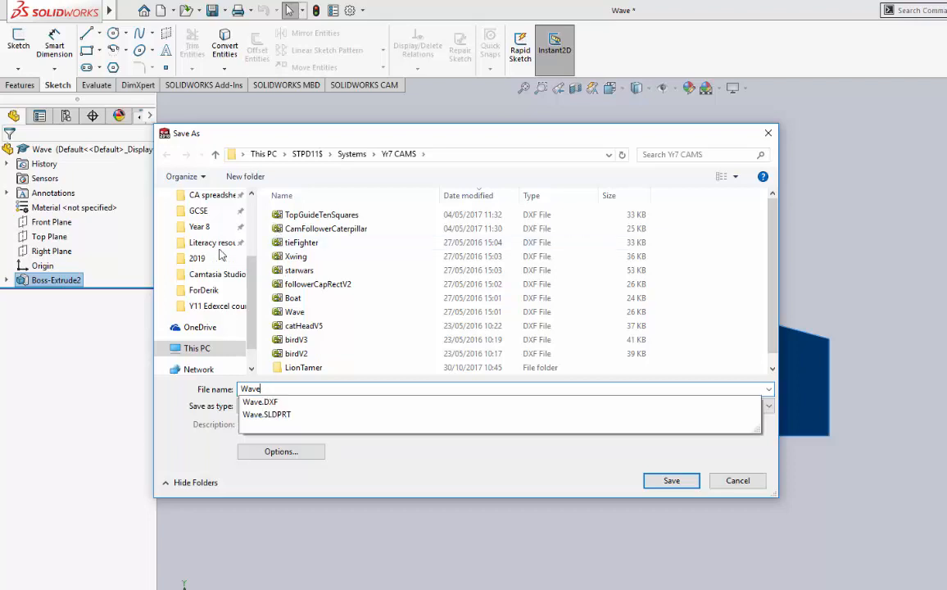
Step: Create a folder named "Automata parts" inside Yr7 CAMS and open it as the save location
click(245, 177)
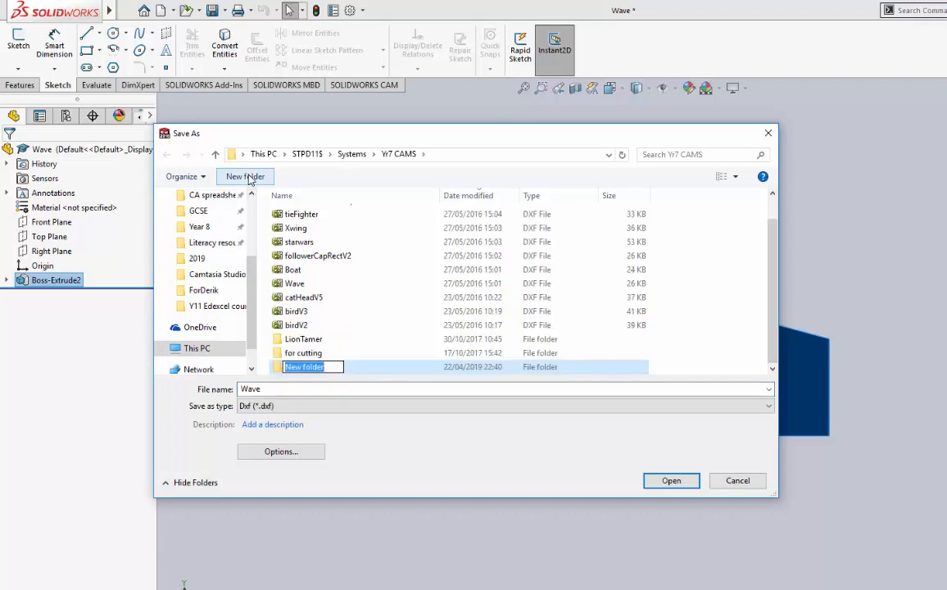
text(Automa)
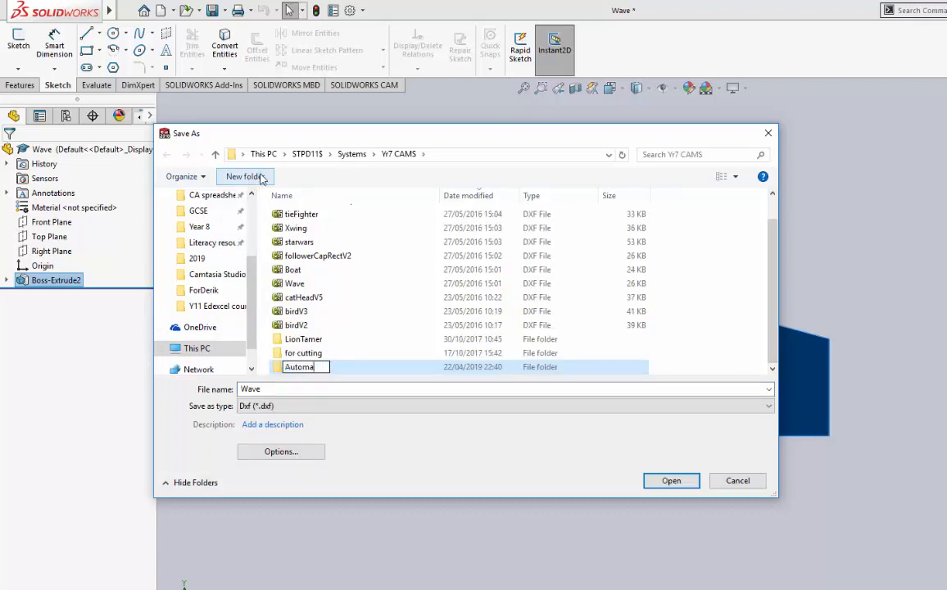
text(ta parts)
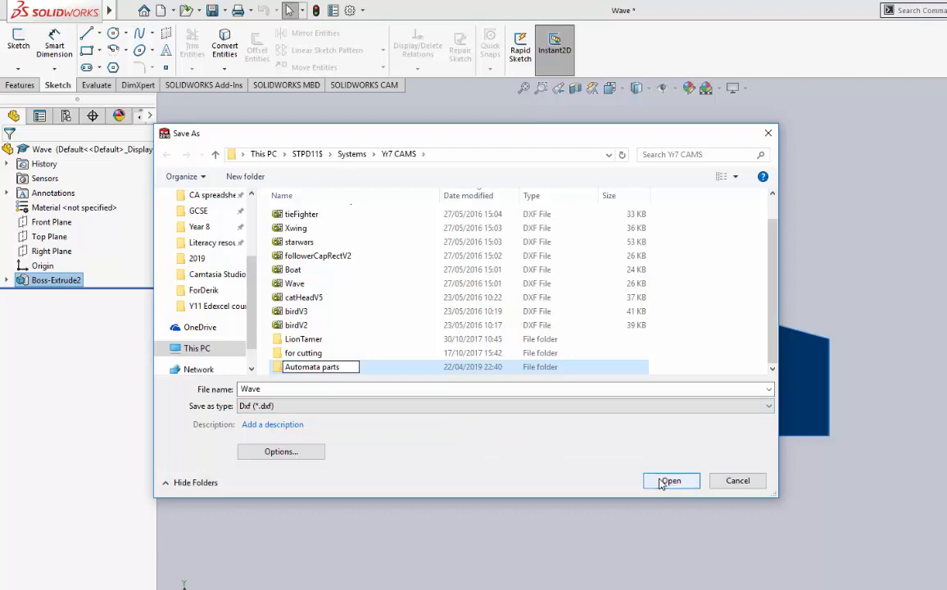
key(Return)
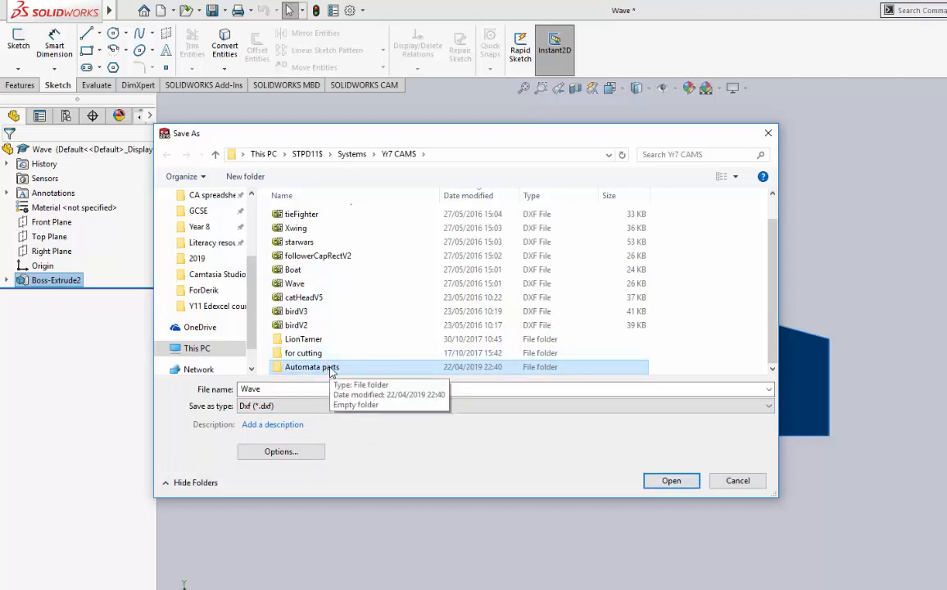
click(669, 481)
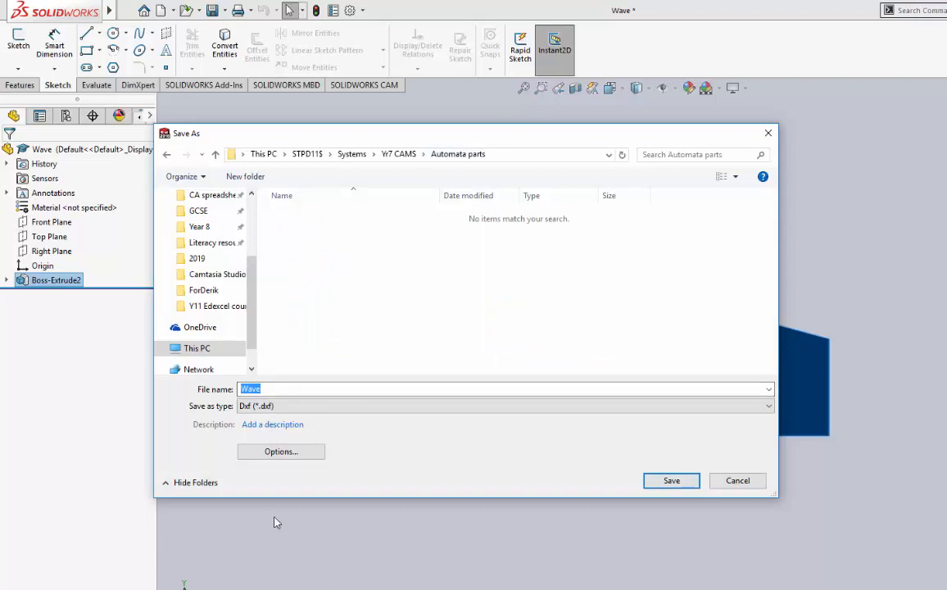
Step: Set the DXF options to export all splines as polylines and save the file as Wave in DXF format
click(284, 453)
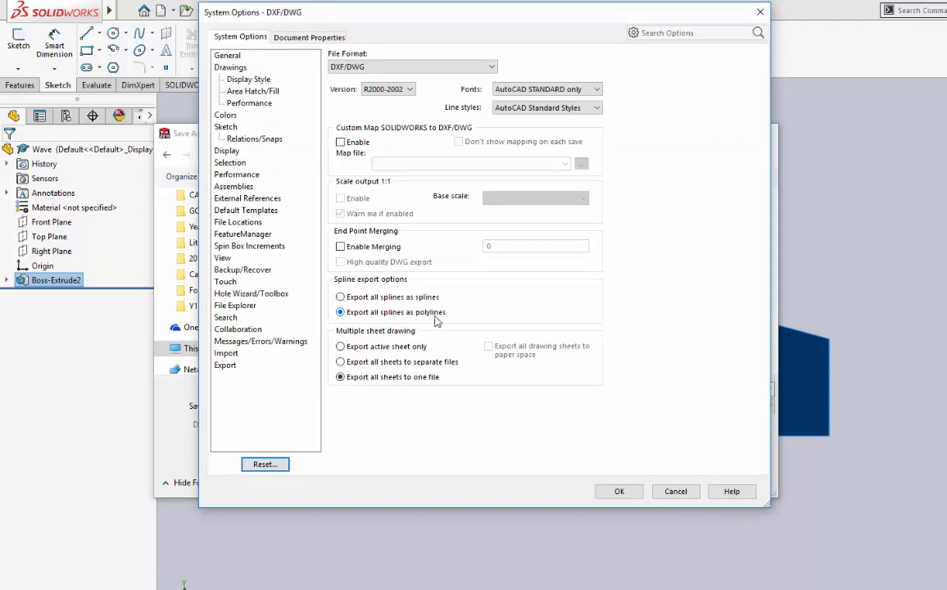
click(350, 320)
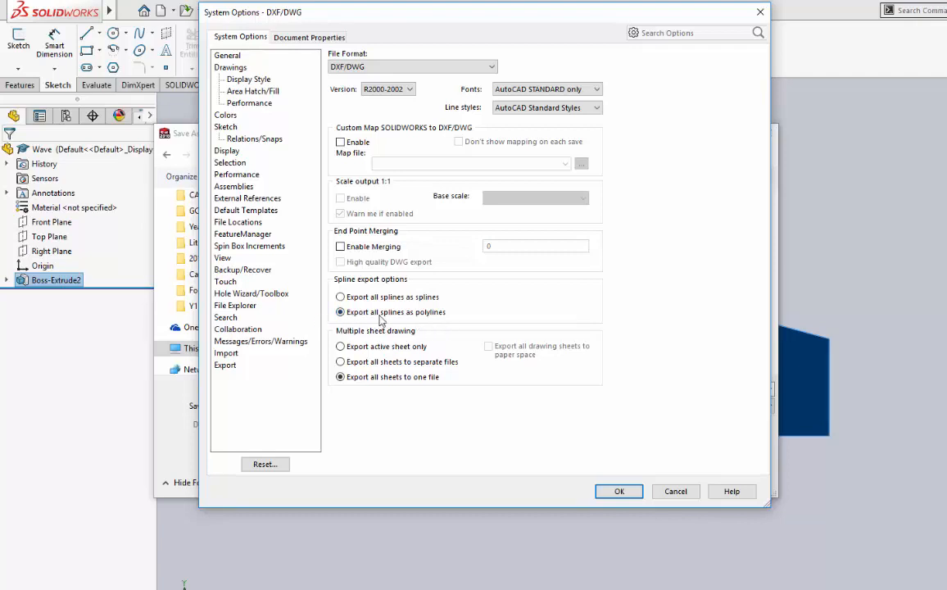
click(619, 492)
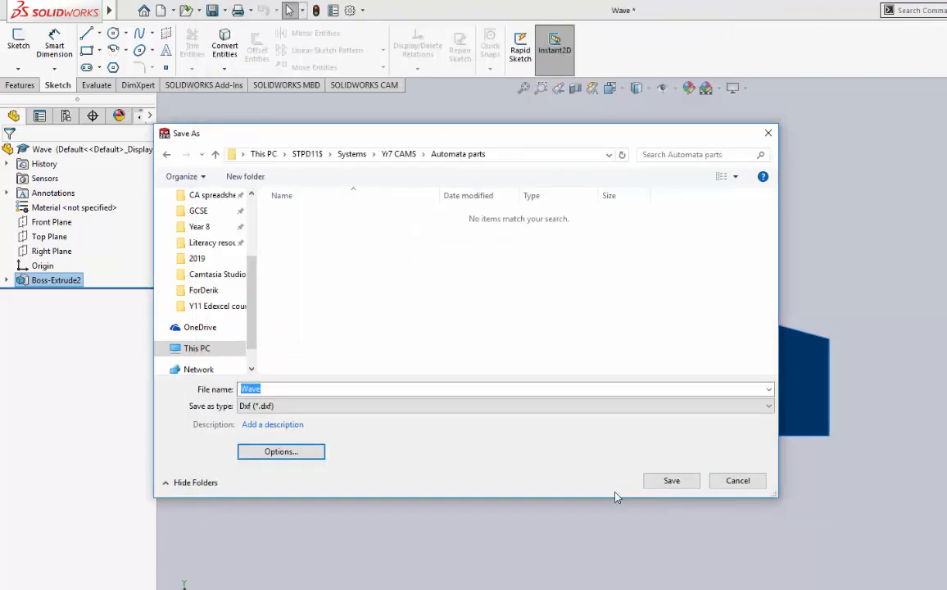
click(670, 481)
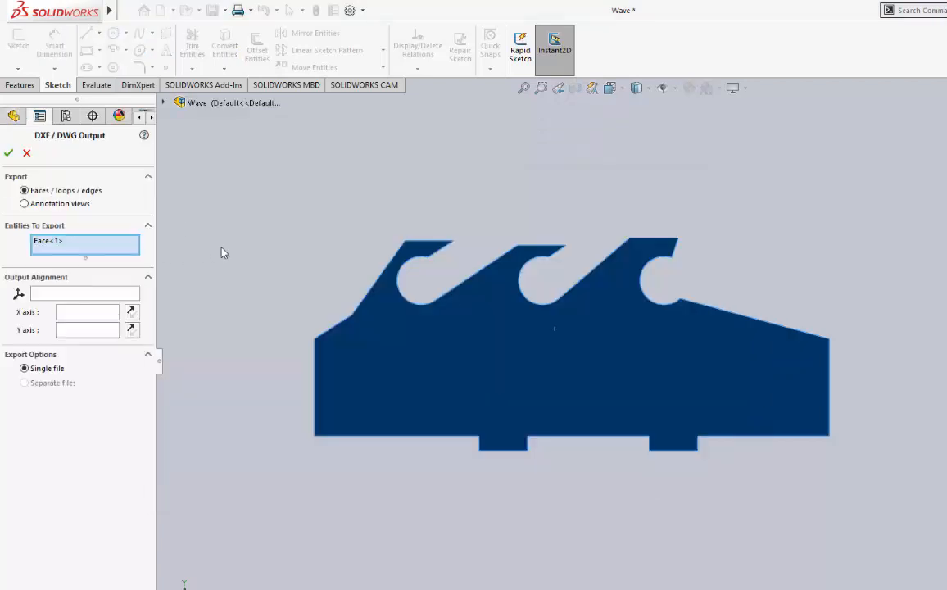
Step: Export the *Current annotation view to the DXF file, saving the cleanup preview, and close the Wave part without saving its changes
click(45, 205)
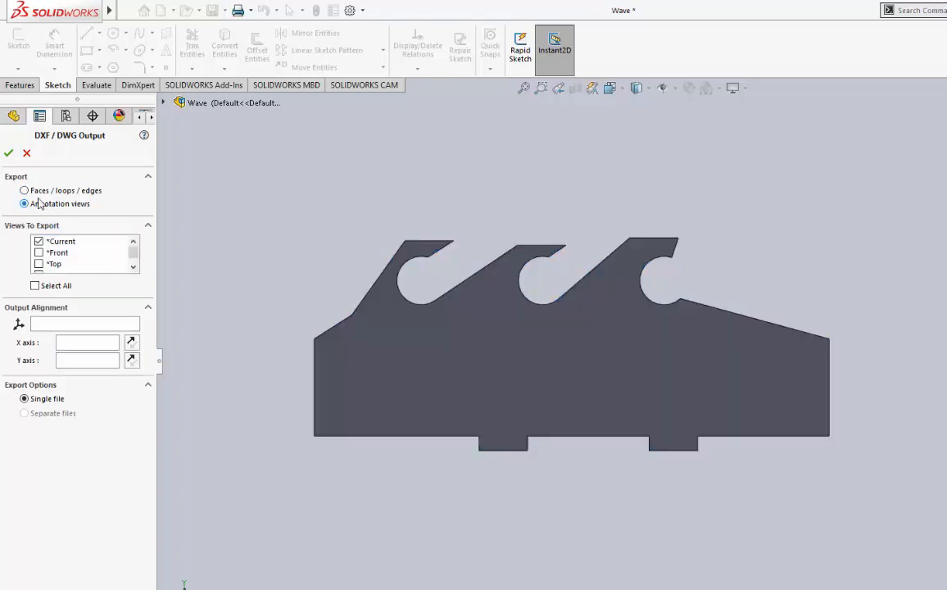
click(9, 154)
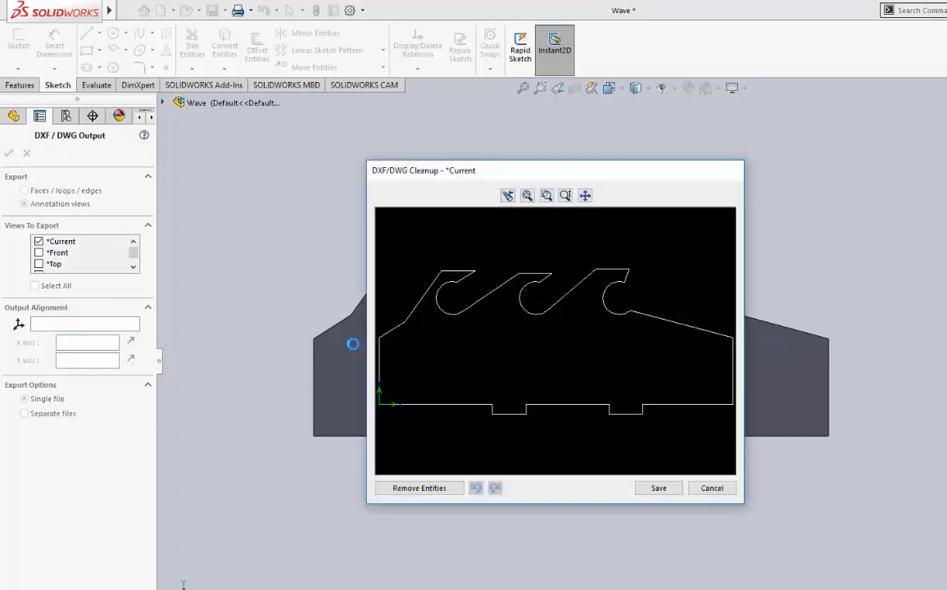
click(659, 488)
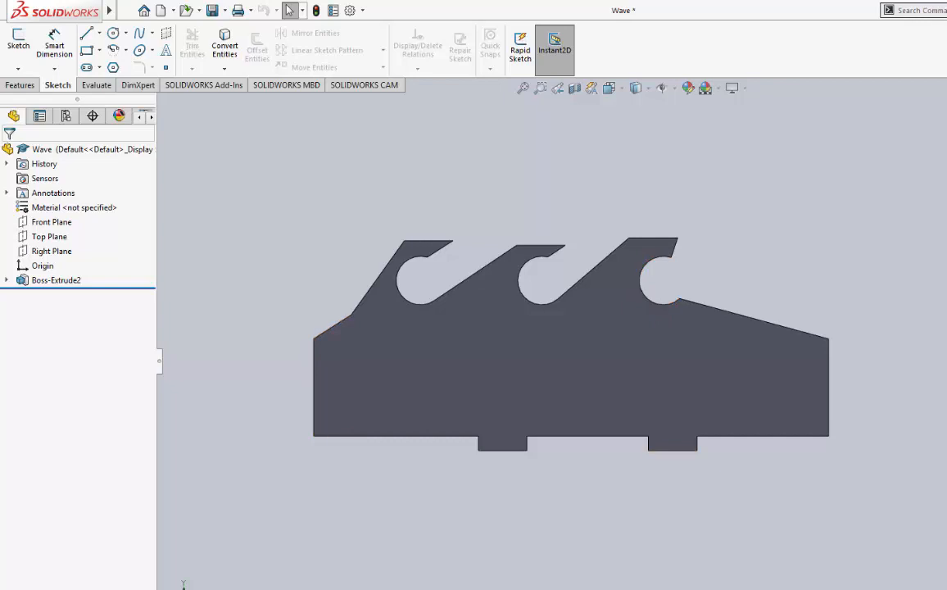
key(ctrl+w)
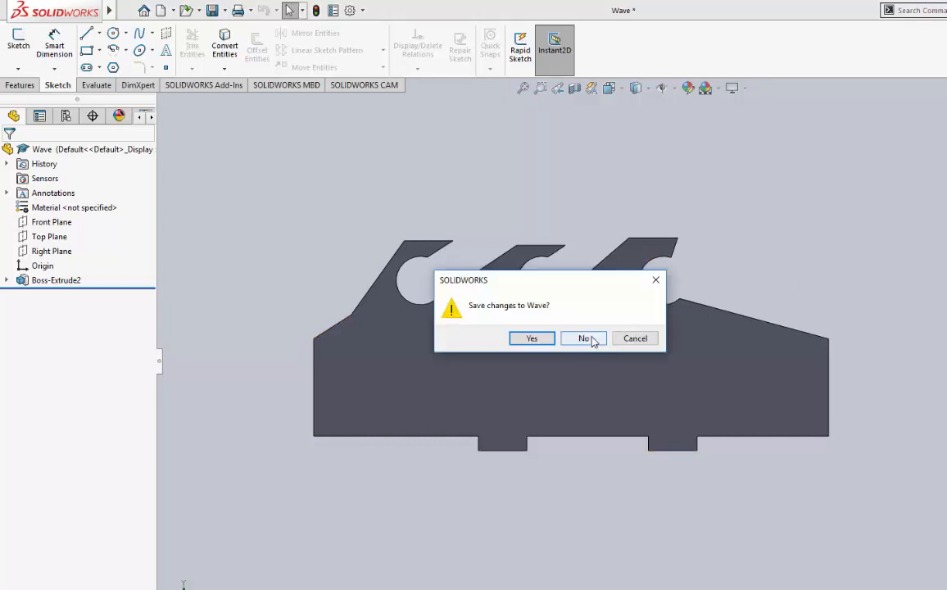
click(585, 338)
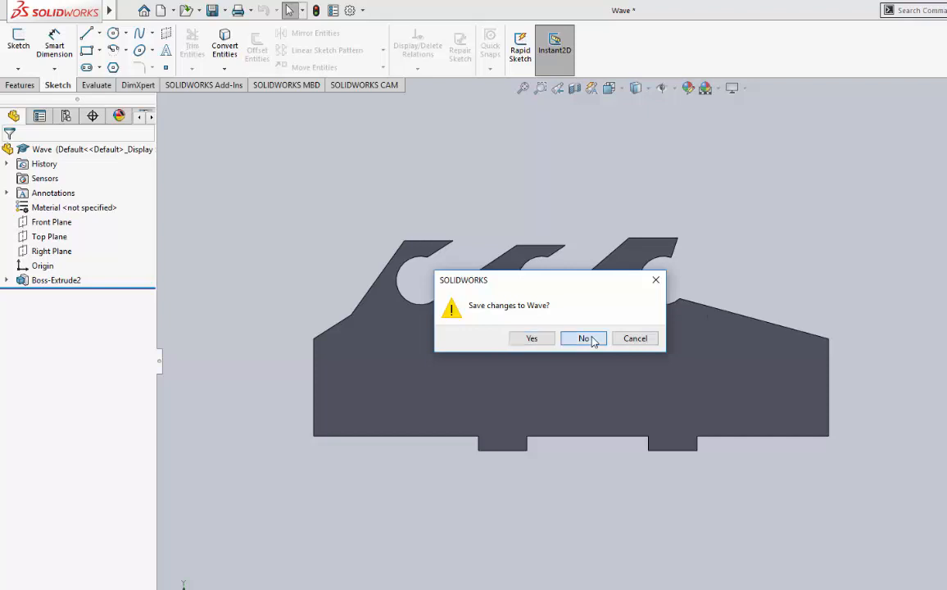